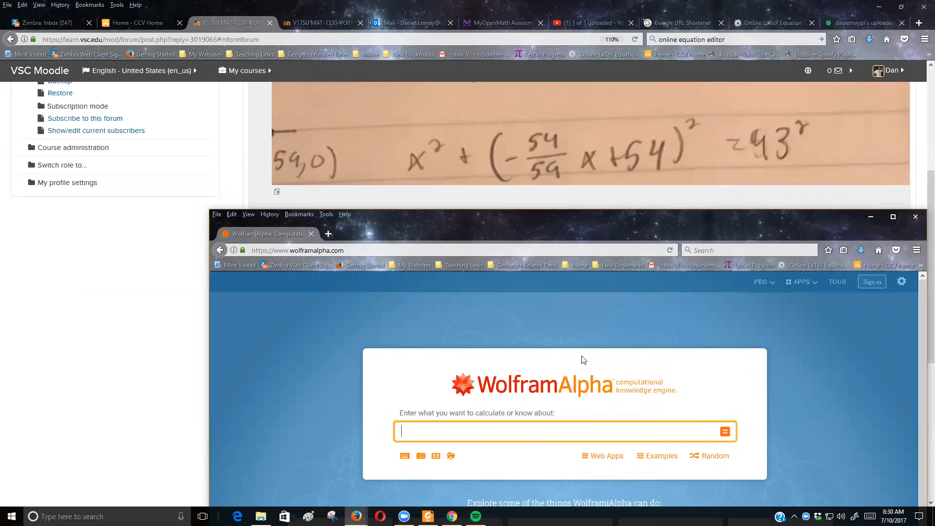
Compute the query solve(x^2+(-54/59x+54)^2=43^2) in WolframAlpha
click(479, 433)
text(solve)
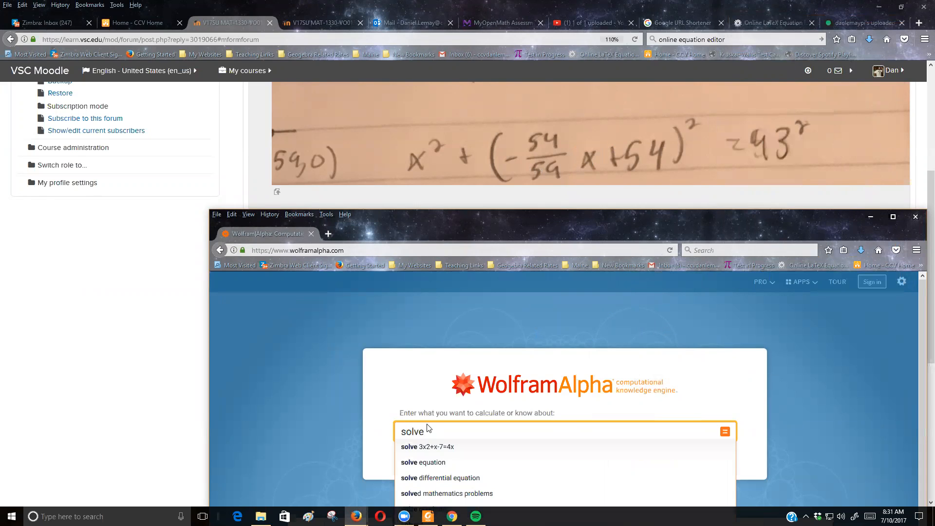
text(()
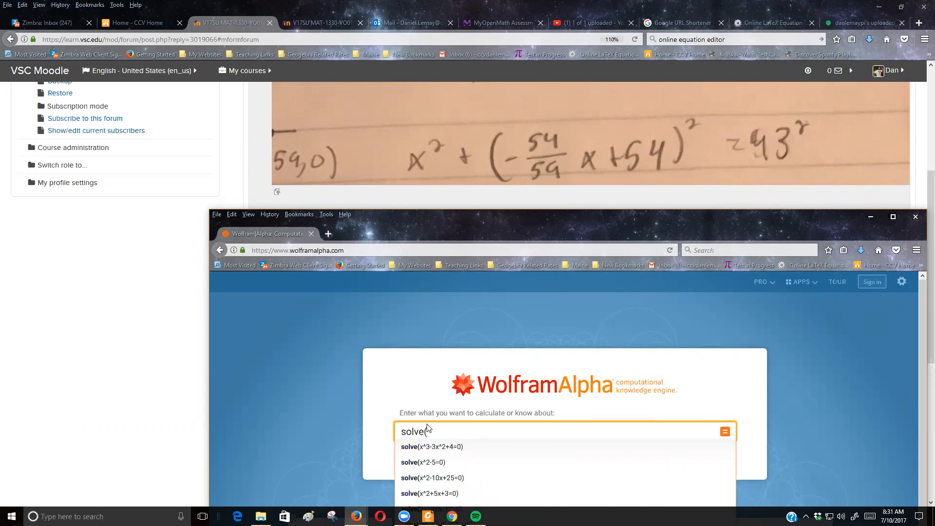
text(x^2)
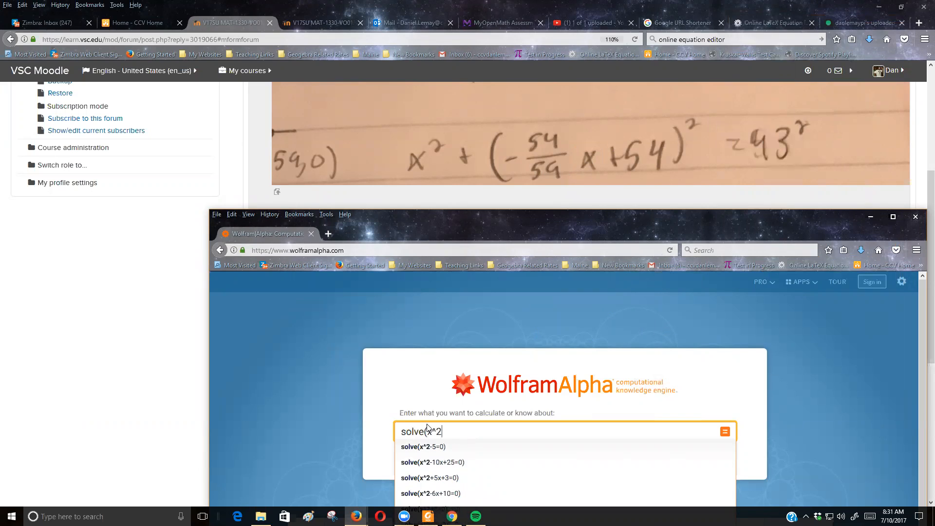
text(+(-)
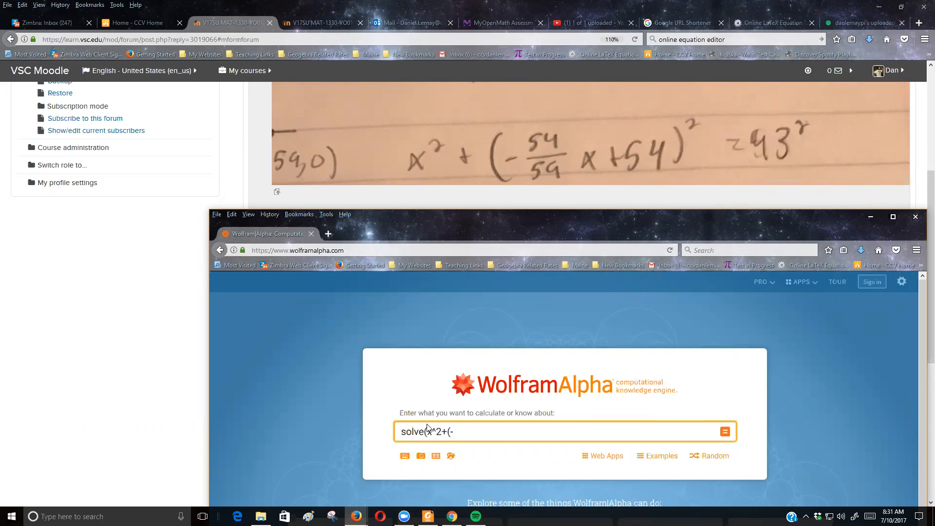
text(54/59x+54)^2=43^2)
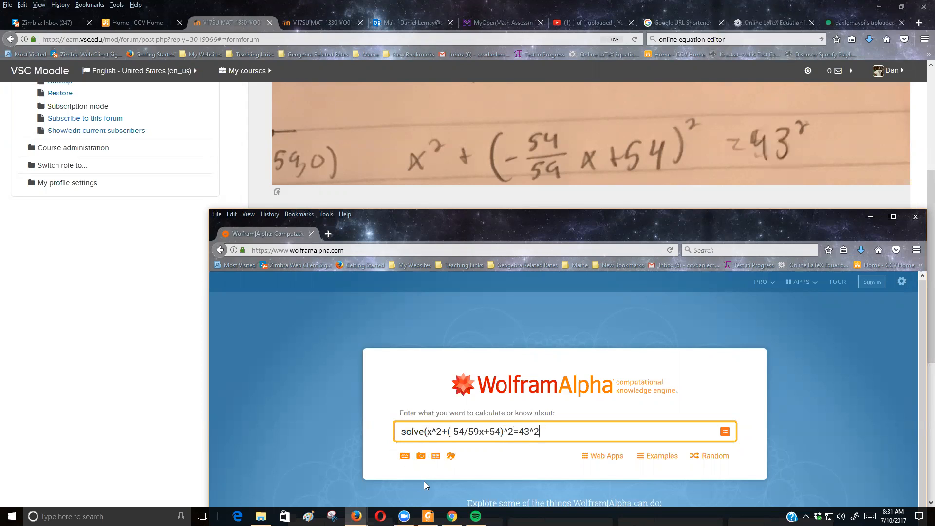
text())
click(725, 432)
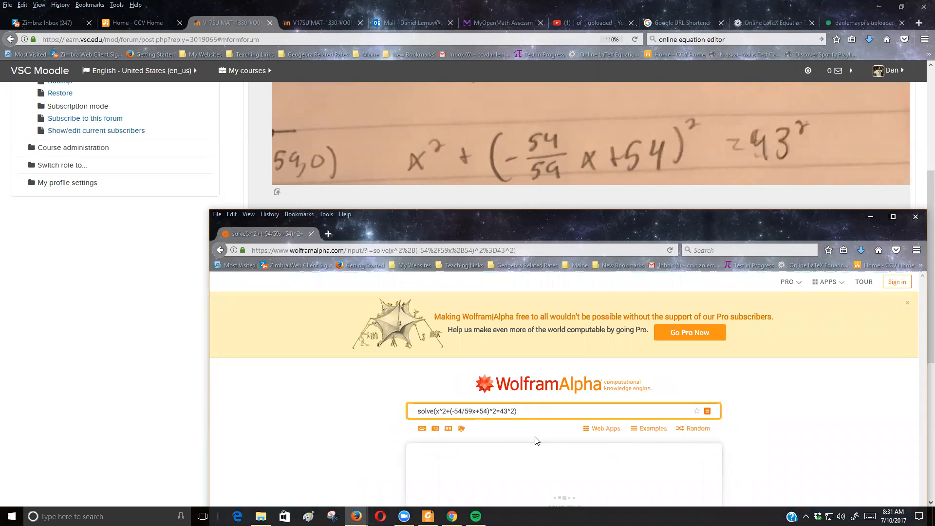
Show the equation's solutions in approximate form and look over the results
mouse_move(533, 443)
scroll(533, 443, down, 3)
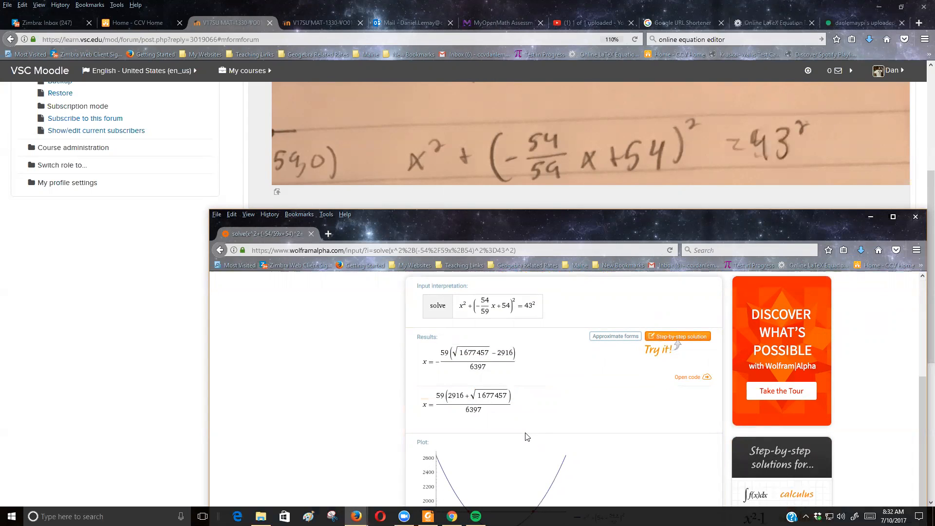
click(616, 340)
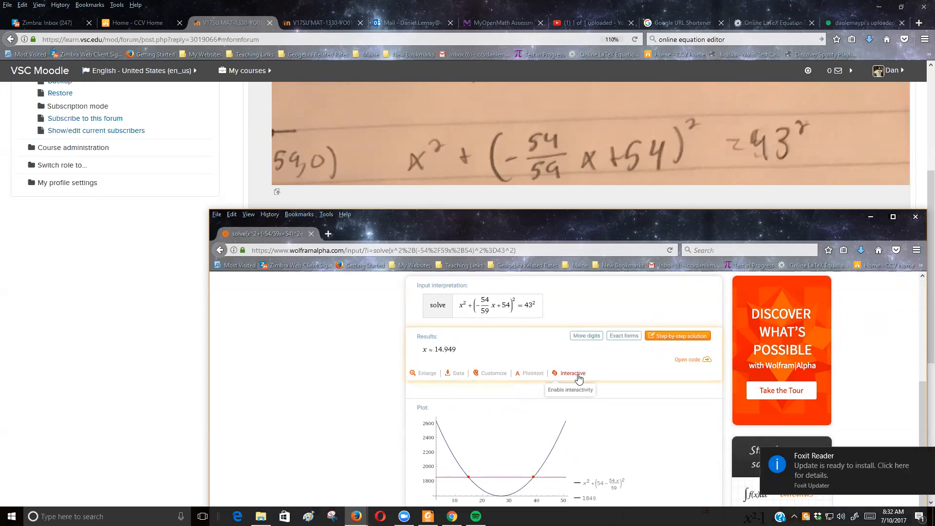
scroll(579, 379, down, 3)
scroll(578, 379, up, 5)
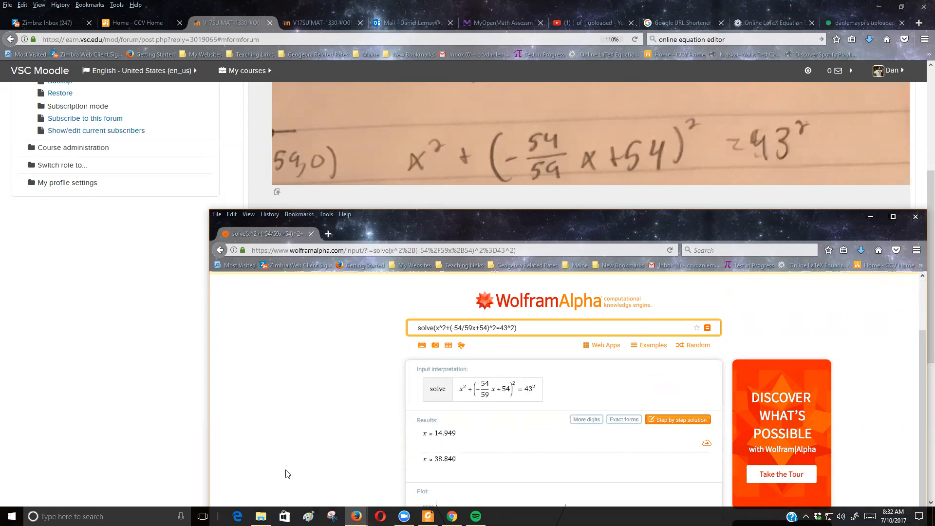
Copy the equation x^2+(-54/59x+54)^2=43^2 out of the solve query, without the surrounding solve parentheses
mouse_move(435, 478)
drag(514, 329, 436, 329)
key(ctrl+c)
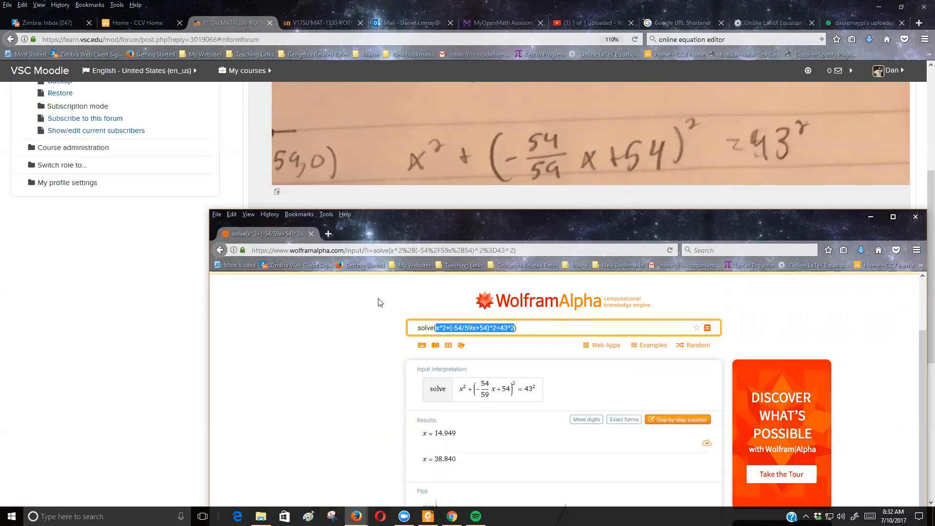
Open the Desmos Graphing Calculator in a new tab and paste the copied equation as the first expression
click(329, 235)
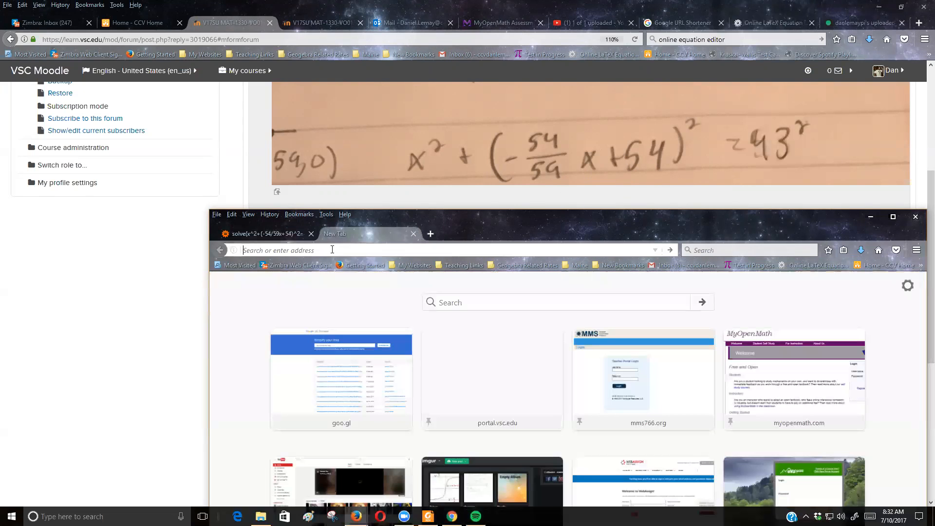
text(desmos)
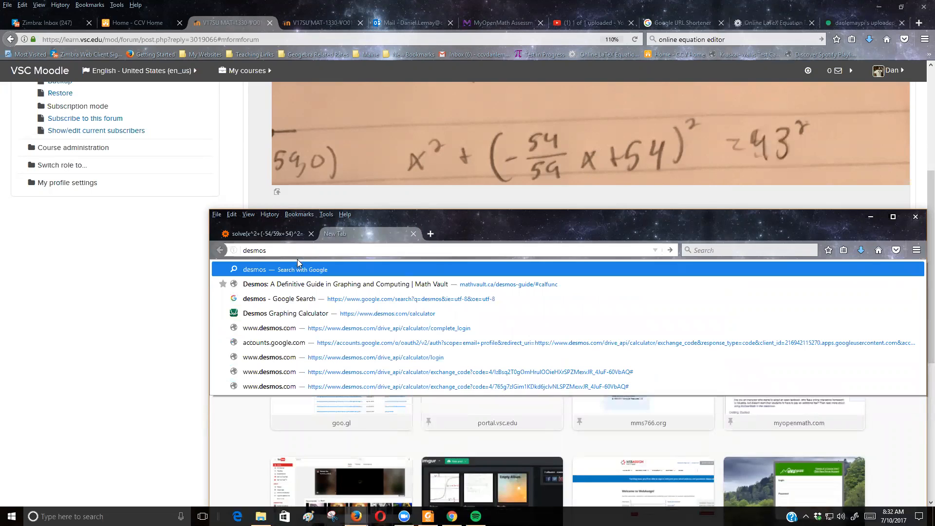
click(300, 312)
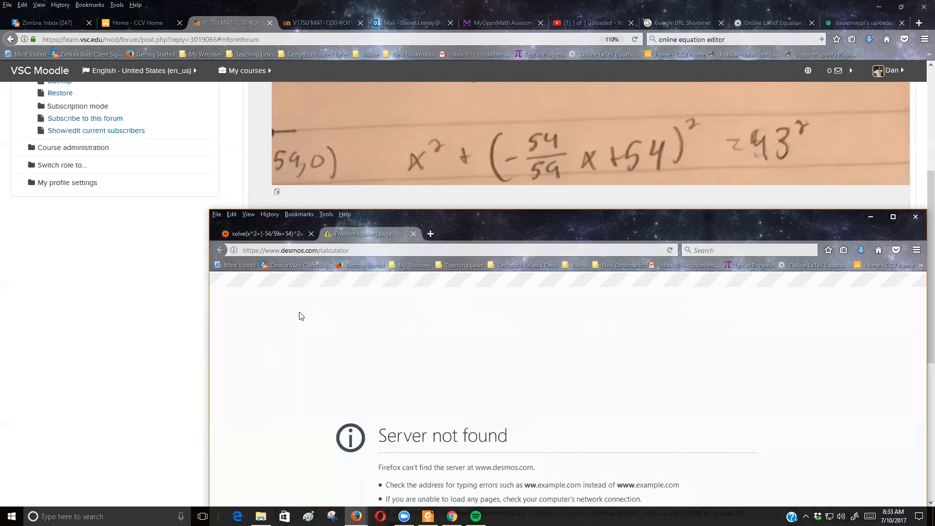
click(669, 251)
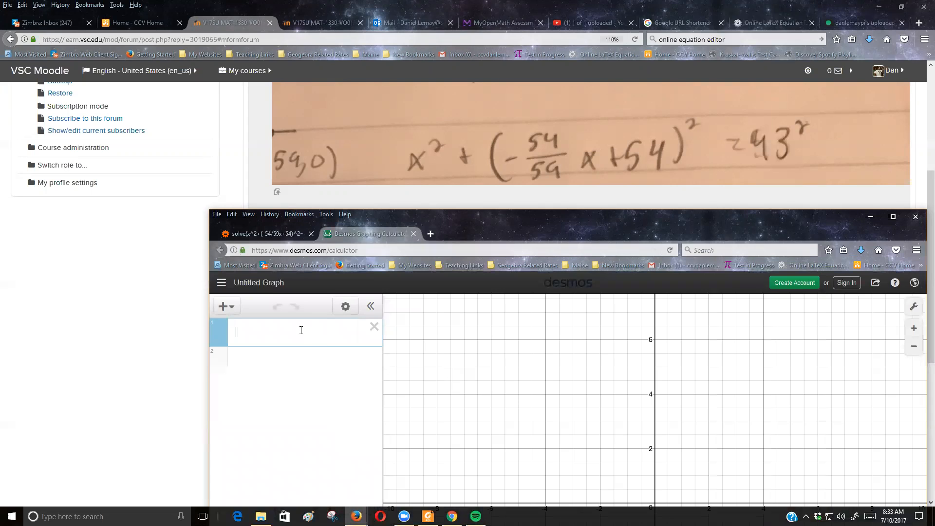
key(ctrl+v)
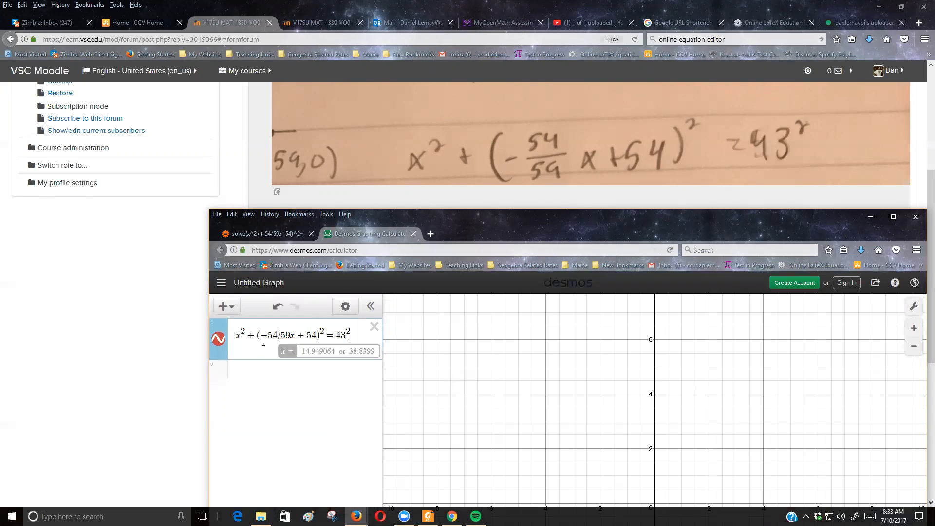
Label the points where both vertical lines of the graph cross the x-axis with their coordinates
drag(523, 407, 447, 378)
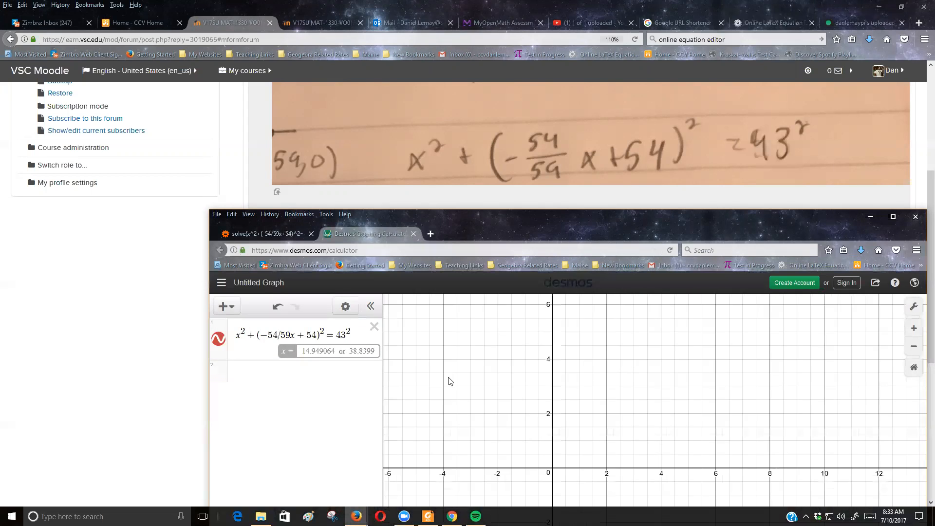
scroll(542, 401, down, 2)
scroll(606, 414, down, 5)
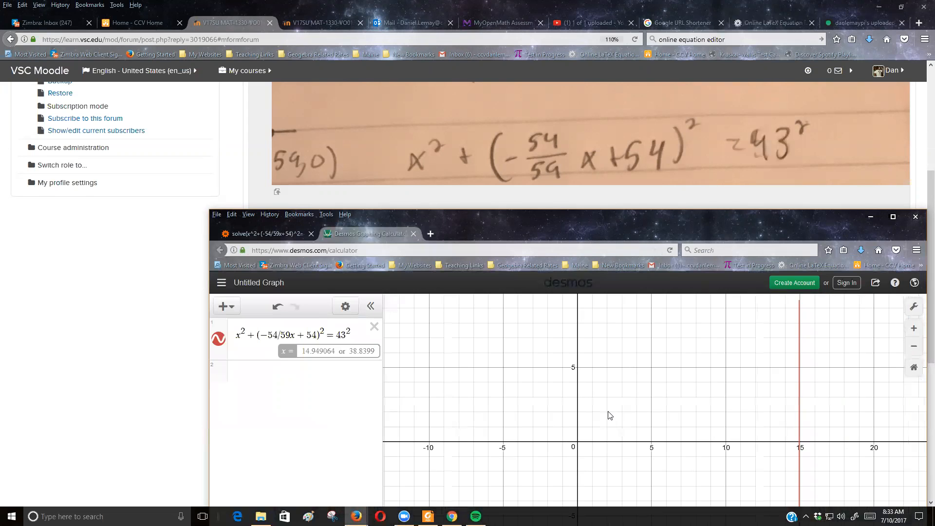
scroll(612, 414, down, 3)
drag(605, 408, 398, 393)
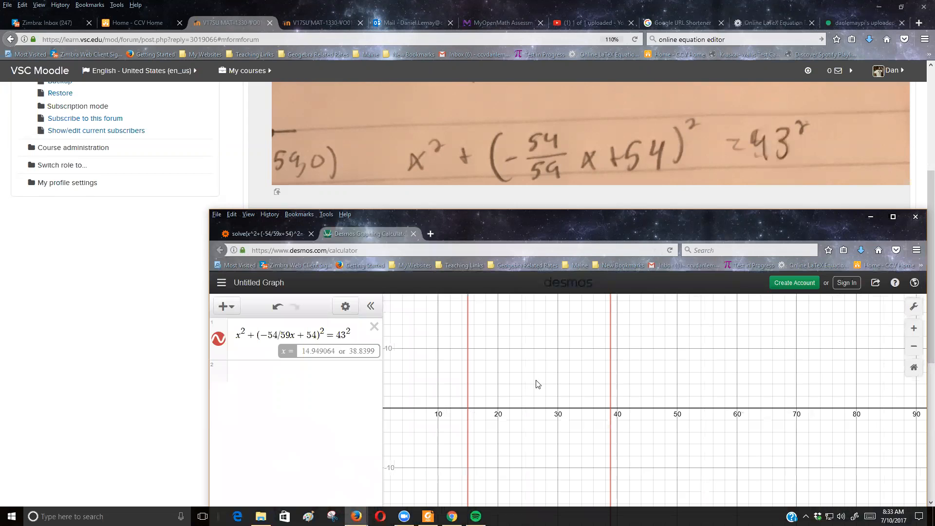
scroll(538, 385, down, 5)
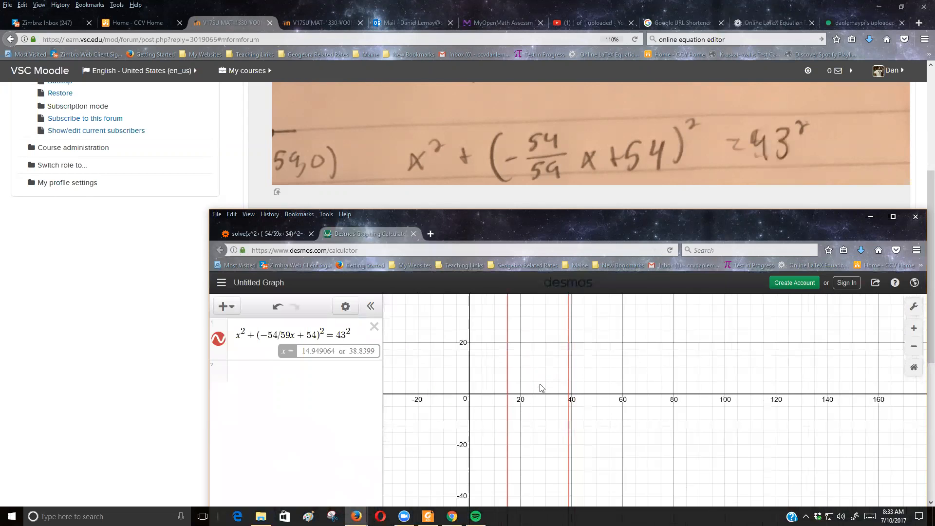
scroll(543, 387, down, 5)
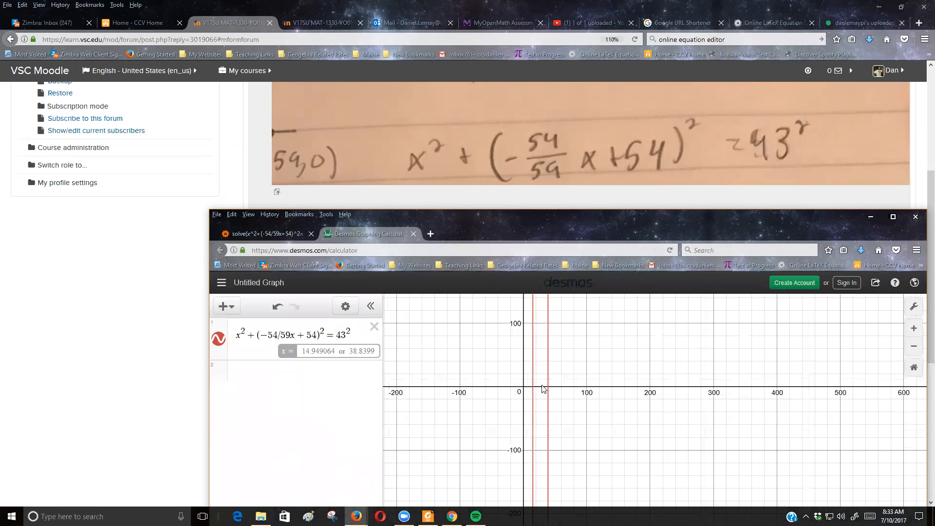
scroll(542, 390, down, 3)
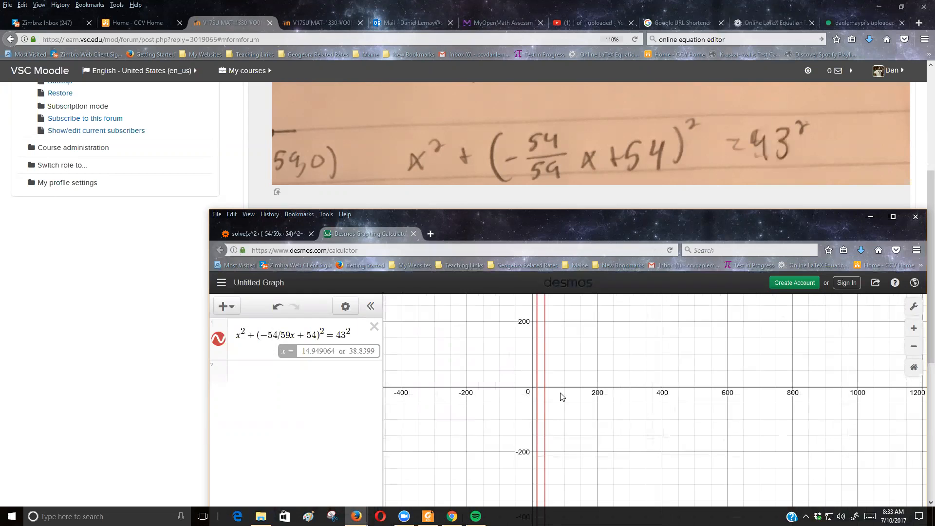
scroll(562, 397, up, 8)
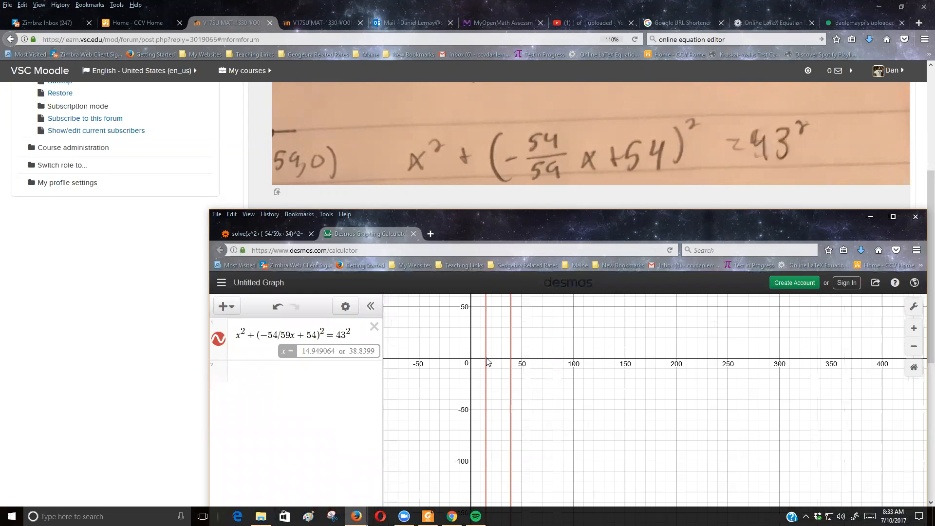
click(487, 359)
click(511, 358)
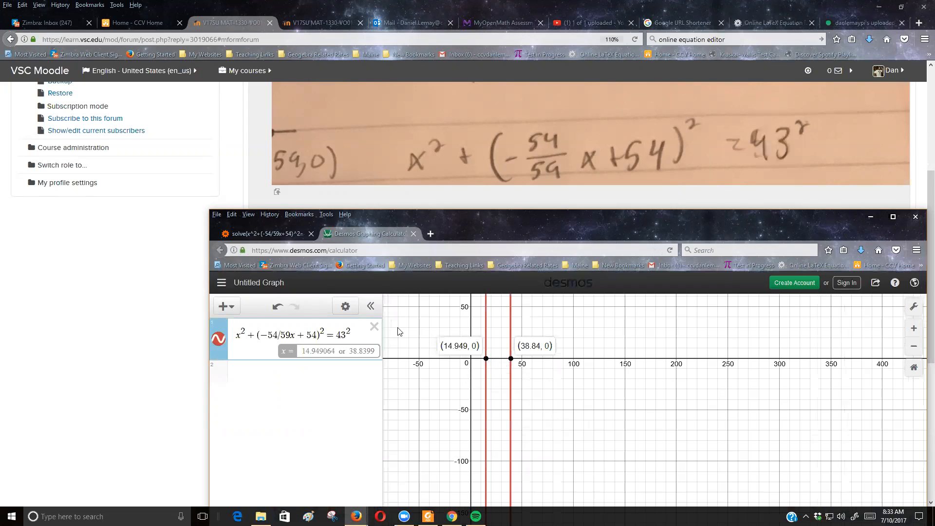
Compare the WolframAlpha solutions with the Desmos graph, ending on the WolframAlpha results
click(254, 232)
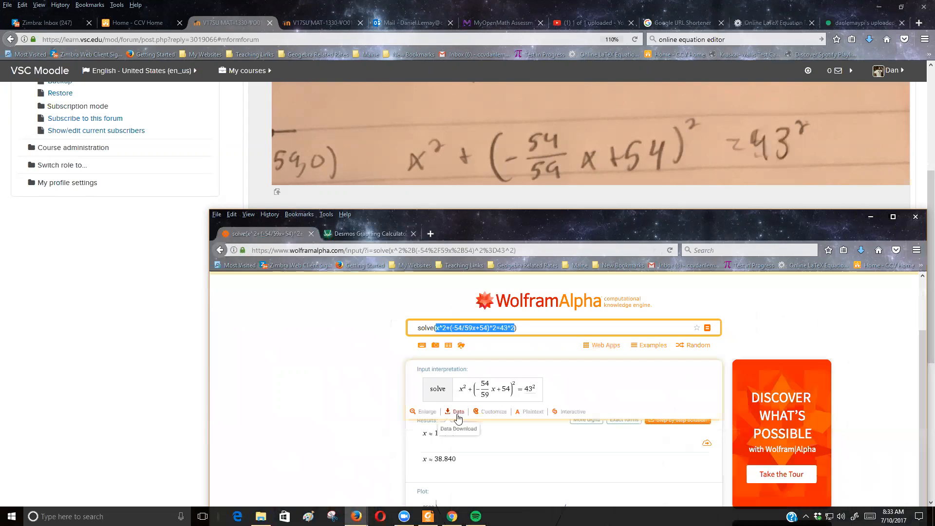
click(373, 232)
click(271, 229)
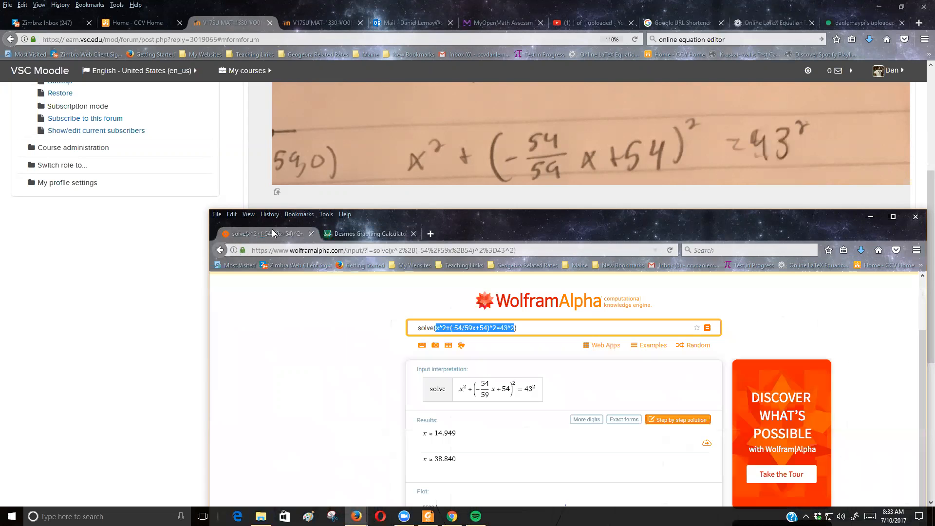
Search the web for "free sci graph cal" in a new tab
click(431, 234)
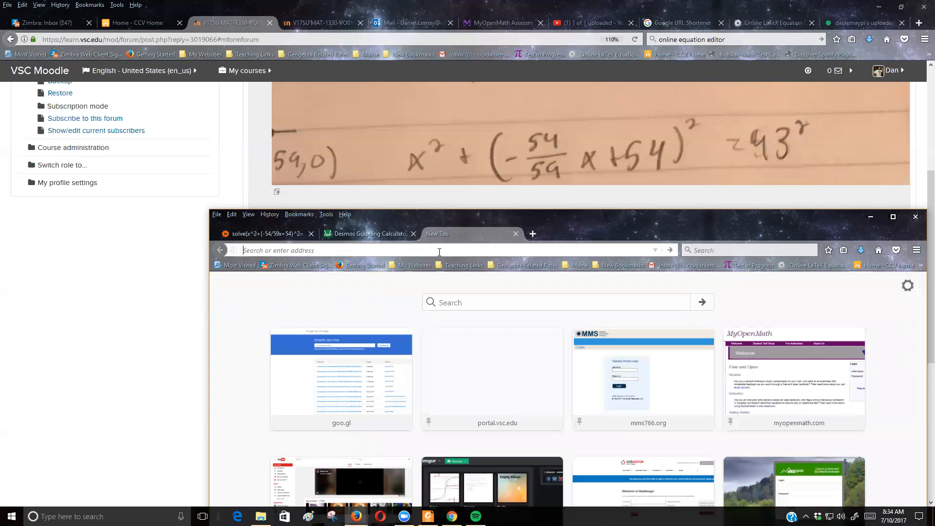
text(frr)
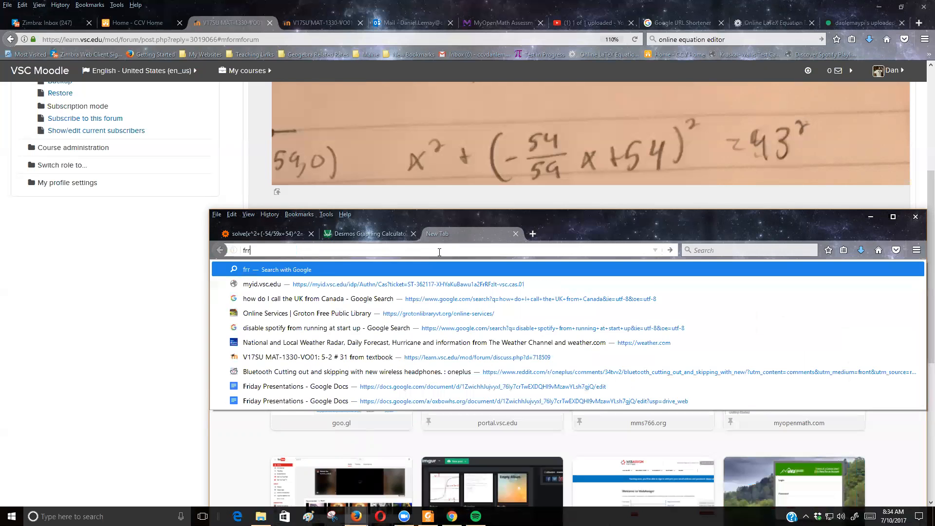
key(BackSpace)
text(ee)
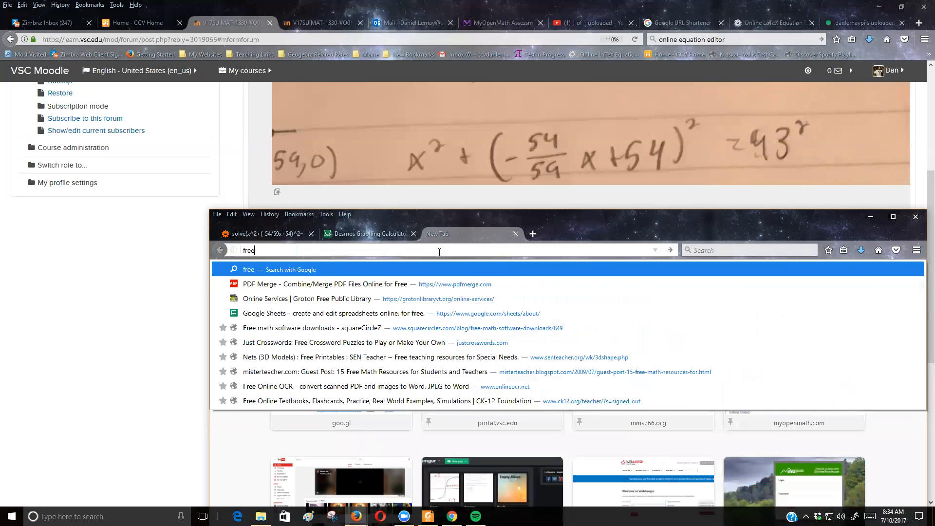
text( sci graph cal)
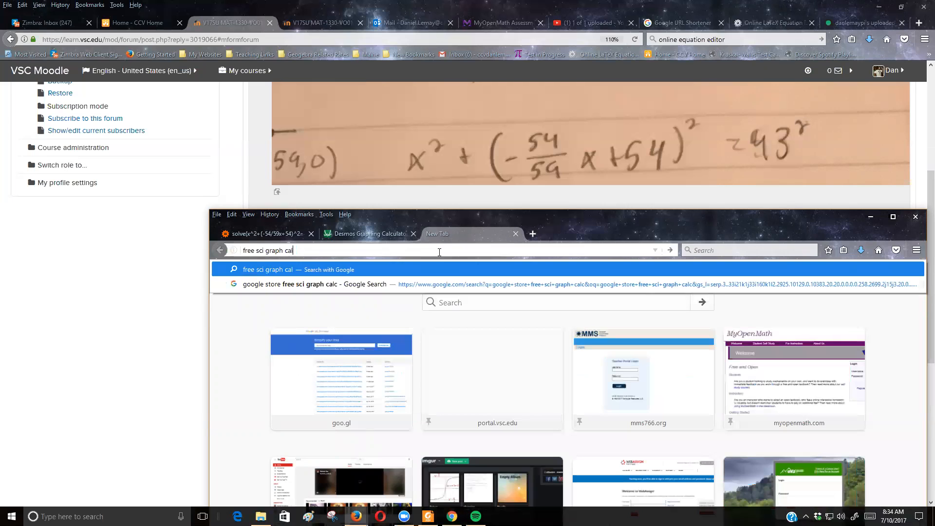
key(Return)
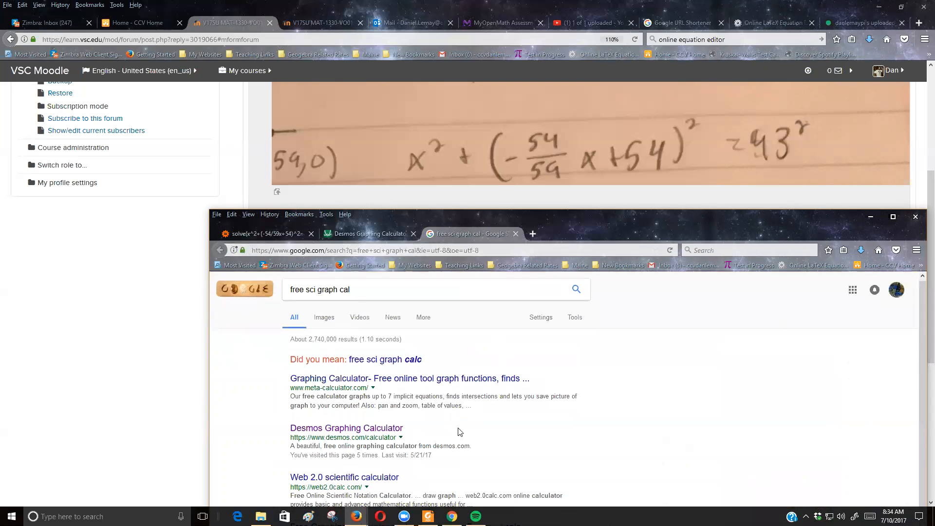
Open the iTunes page of the Free Graphing Calculator app from the search results
scroll(460, 431, down, 4)
scroll(454, 415, up, 1)
scroll(454, 415, up, 1)
click(425, 365)
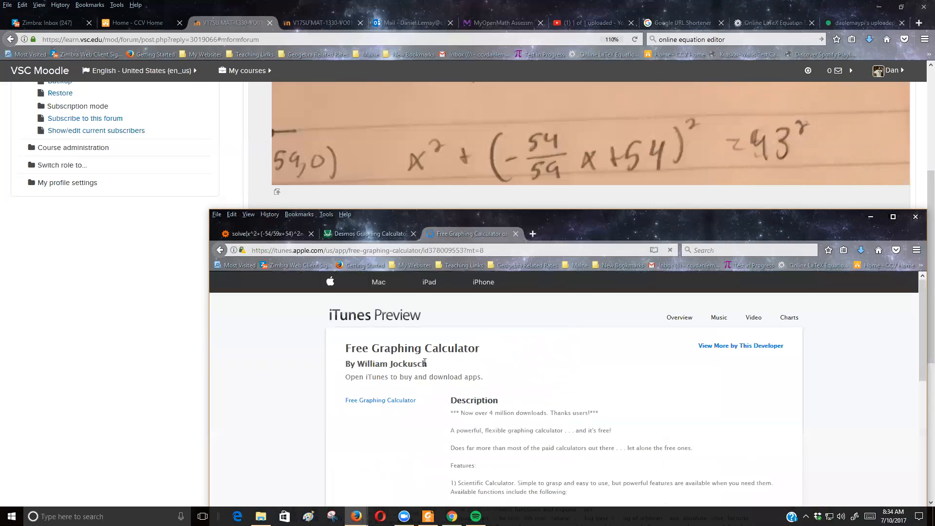
Examine the developer credit and description of the Free Graphing Calculator app
drag(429, 364, 371, 364)
scroll(316, 383, down, 3)
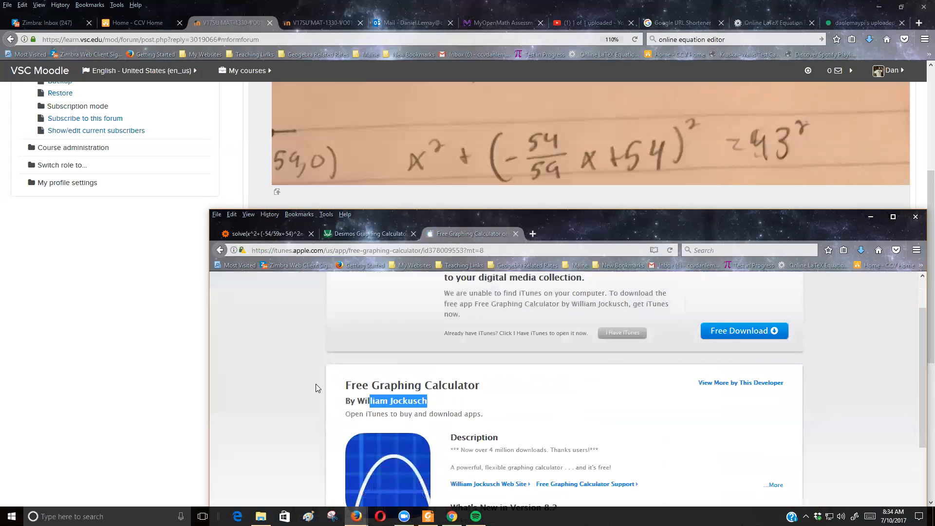
click(520, 408)
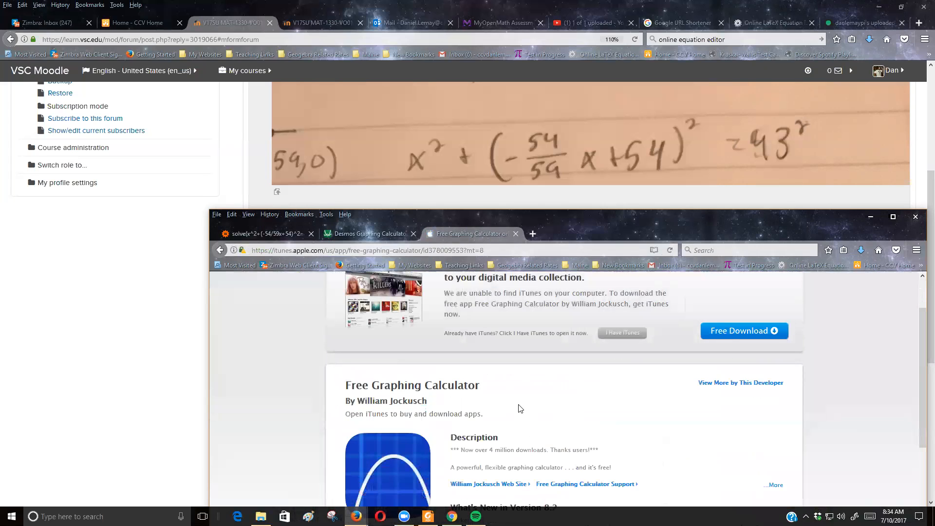